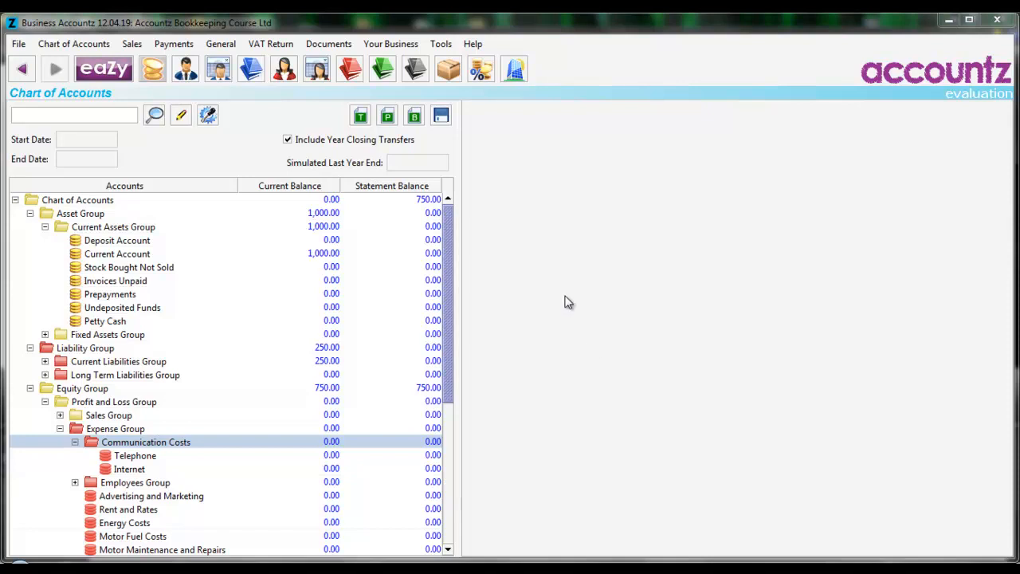
Create a new sales transaction with the tax date 01/01/2012
click(252, 70)
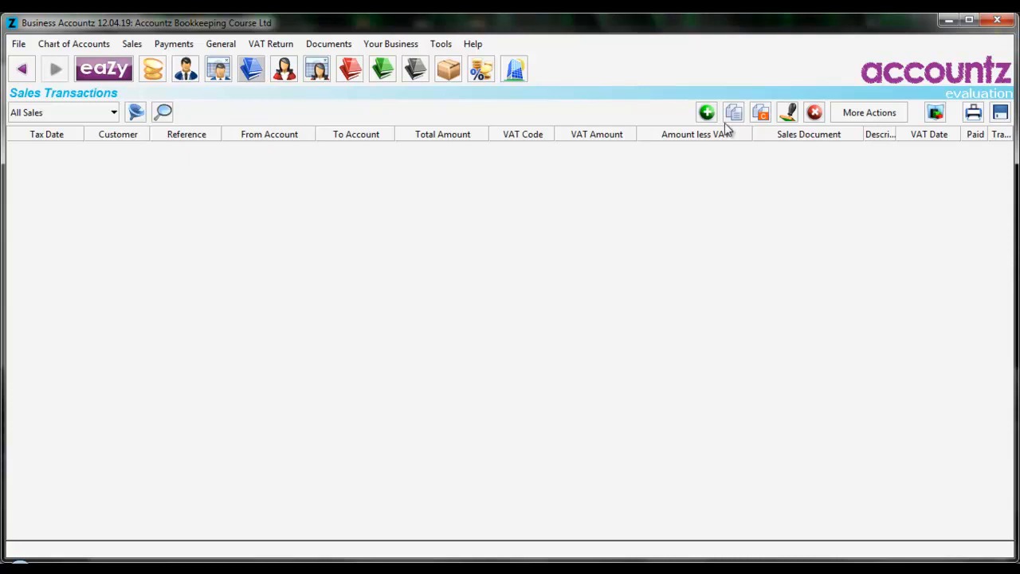
click(707, 113)
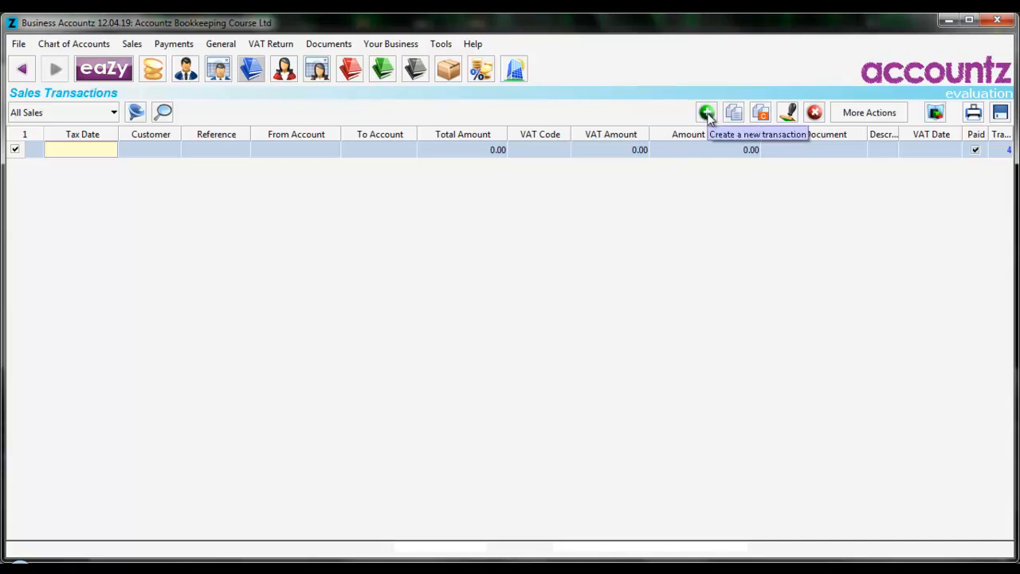
click(84, 151)
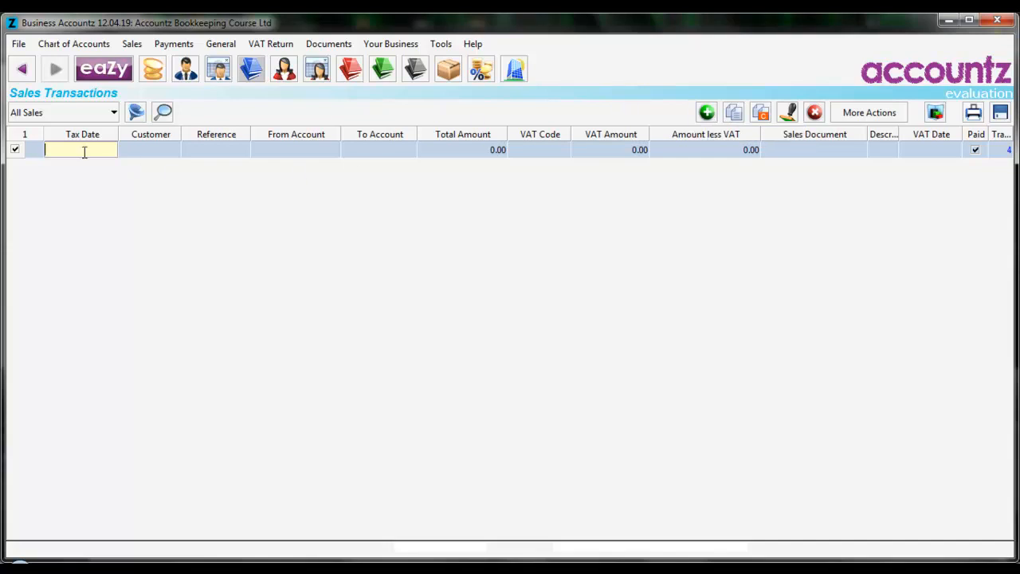
text(1.1)
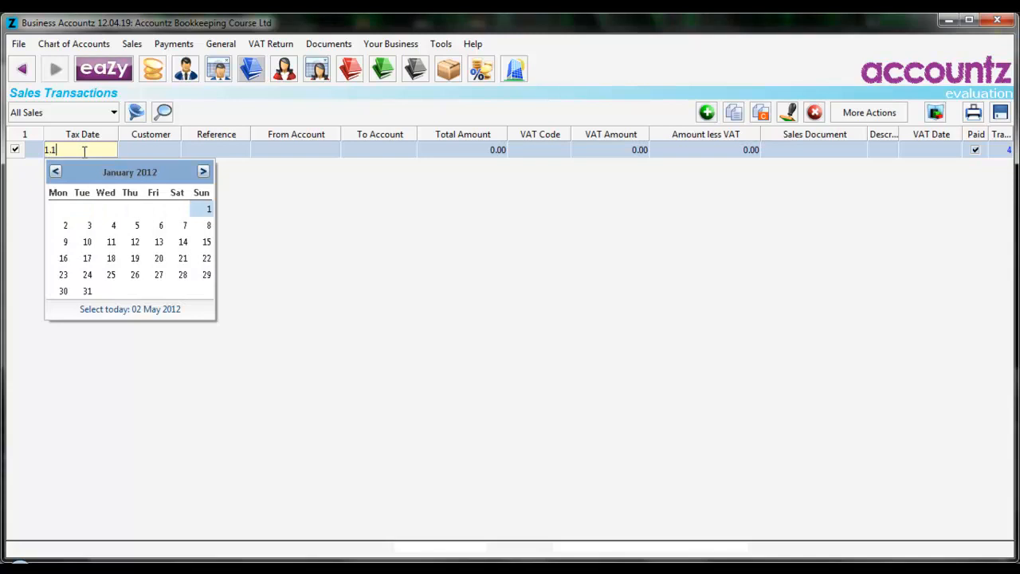
key(Tab)
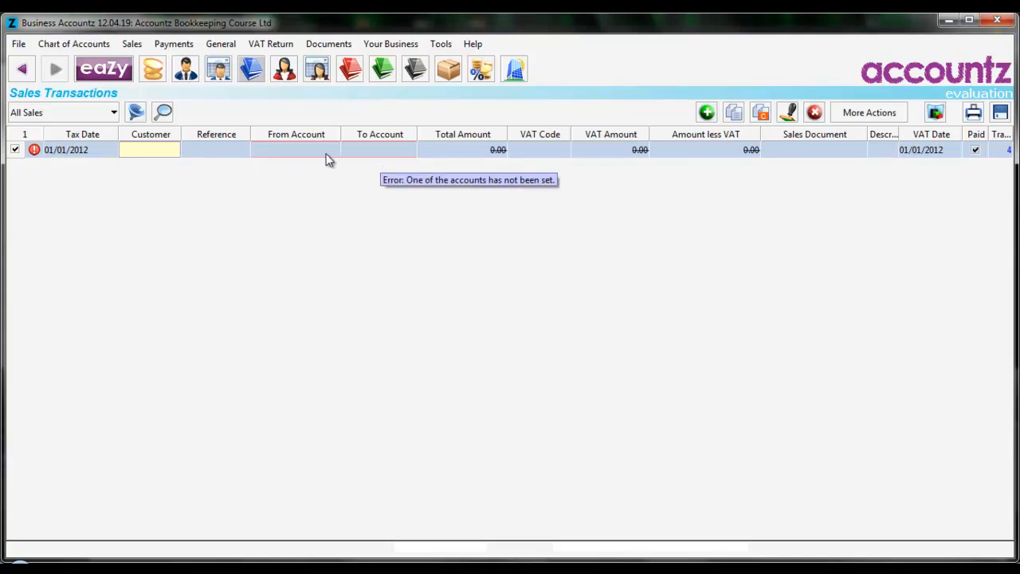
Enter "daily sales" as the new transaction's reference, leaving the customer blank
click(204, 155)
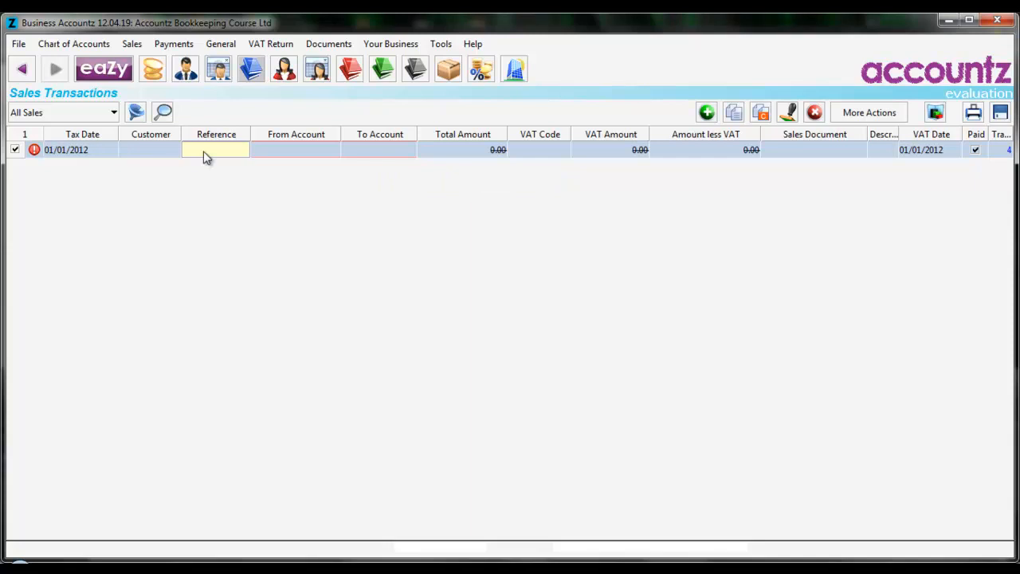
text(daily Sales)
key(Tab)
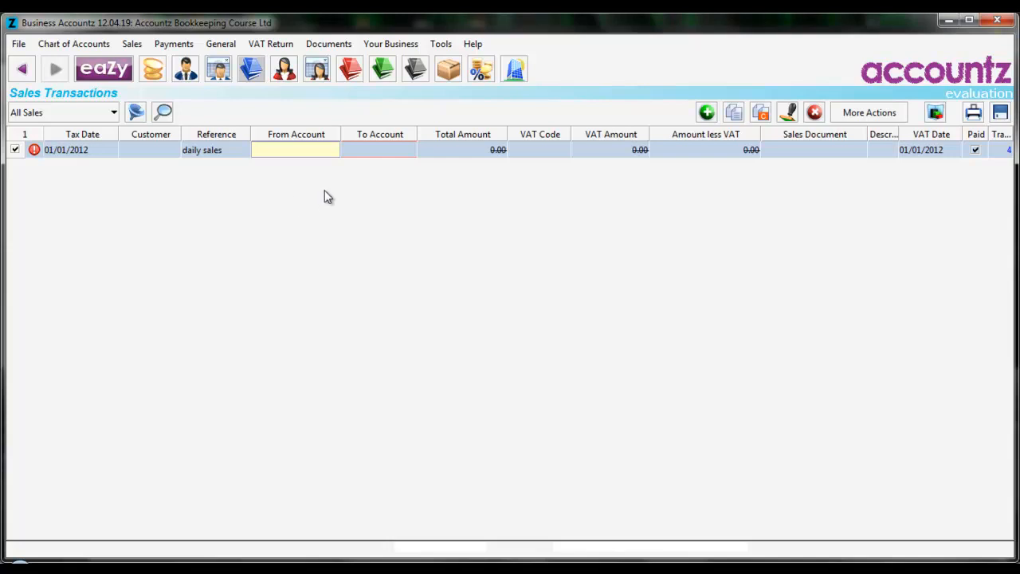
Set the transaction's From Account to Sales and its To Account to Current Account
click(302, 152)
text(sal)
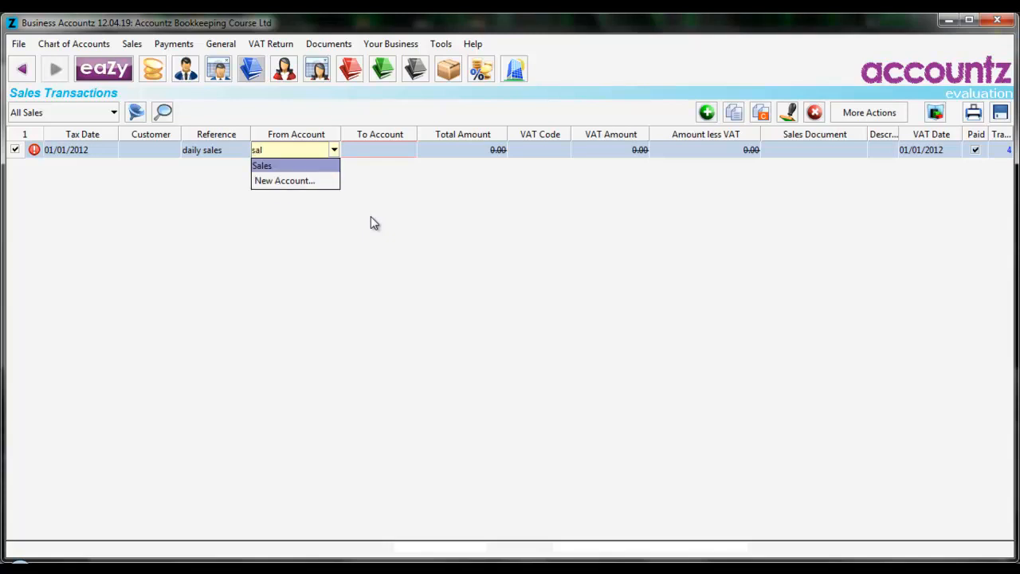
key(Tab)
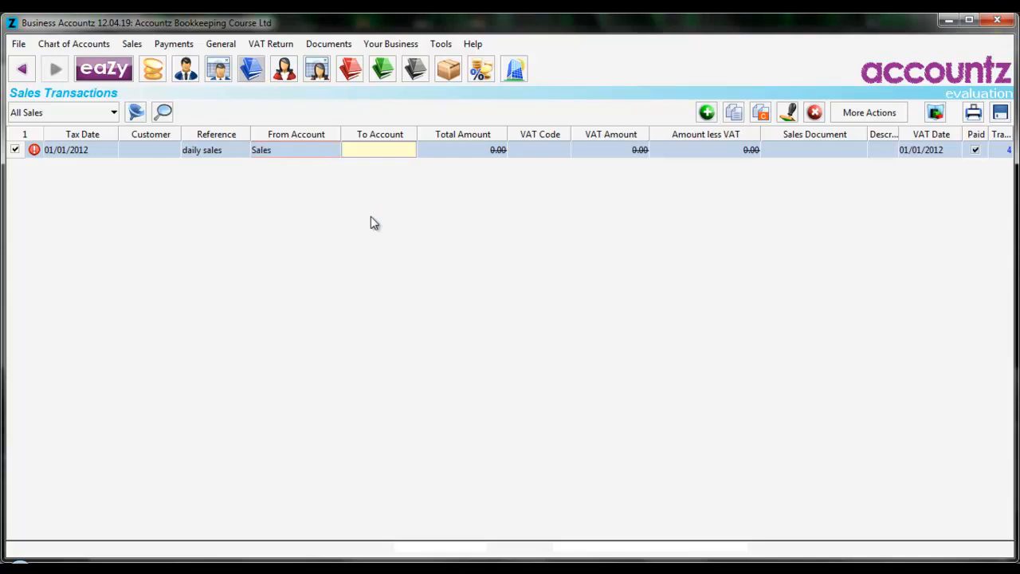
text(cu)
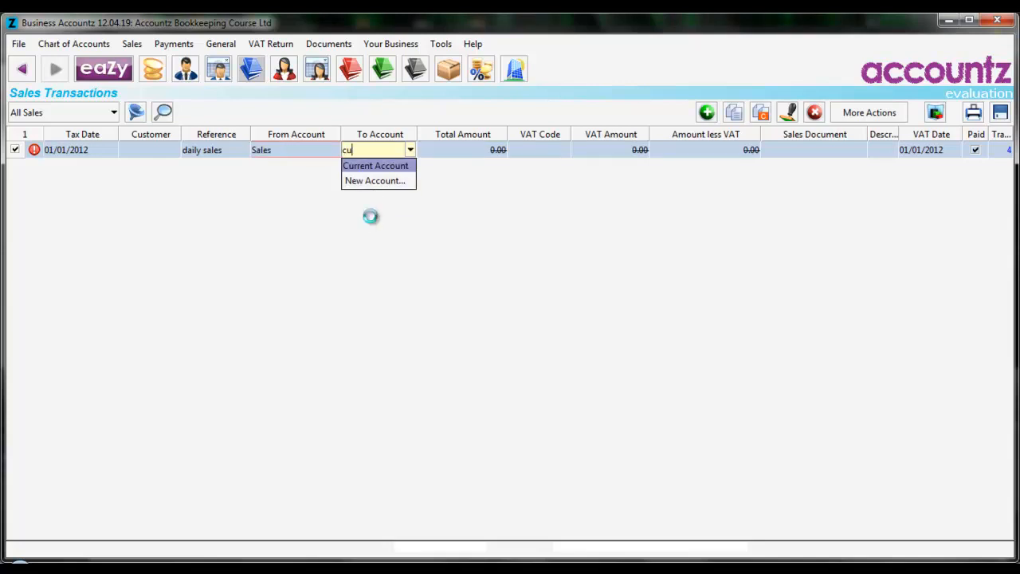
key(Tab)
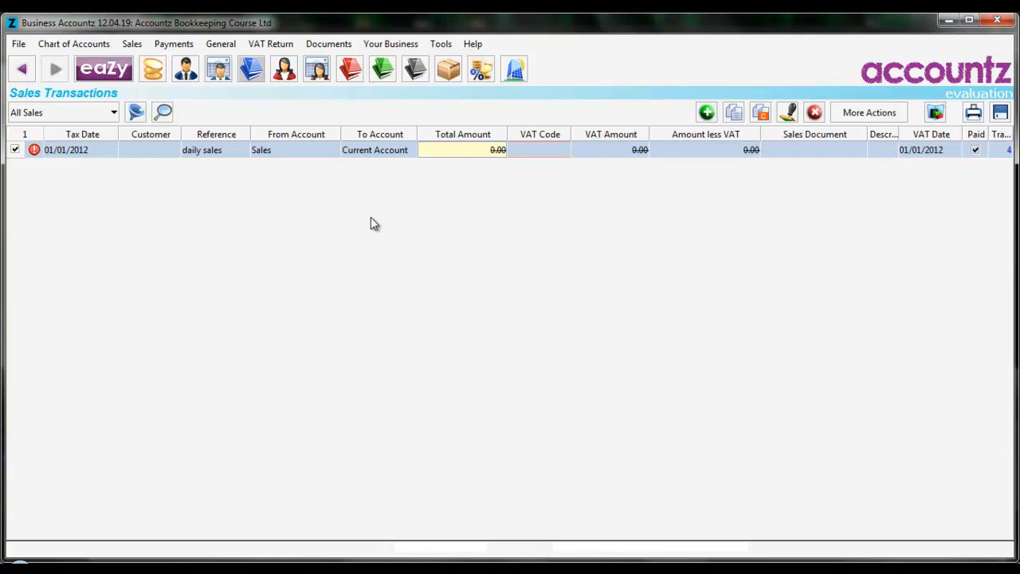
Enter a total amount of 600 for the sale and assign the Standard VAT code
text(600)
key(Tab)
text(s)
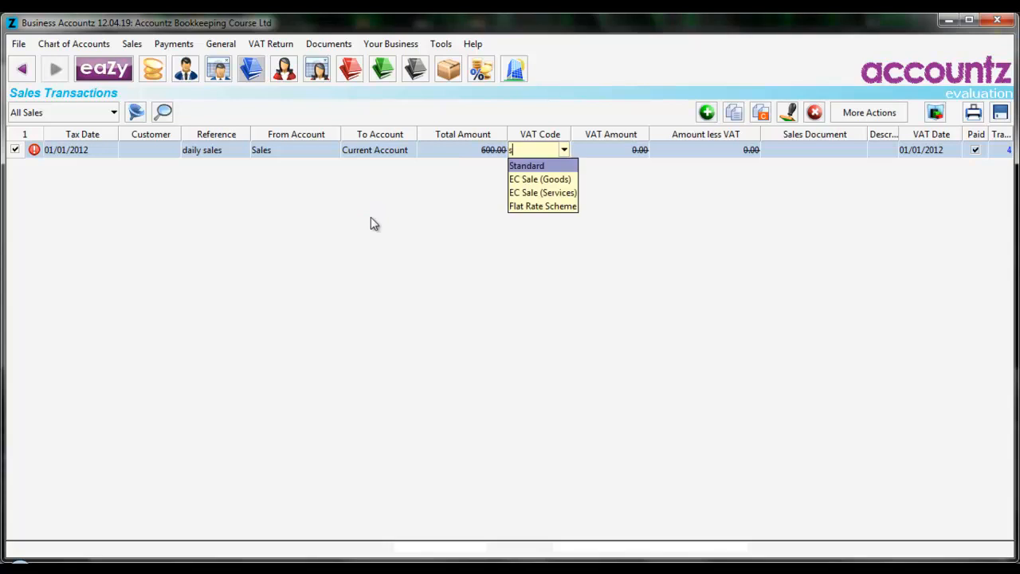
key(Tab)
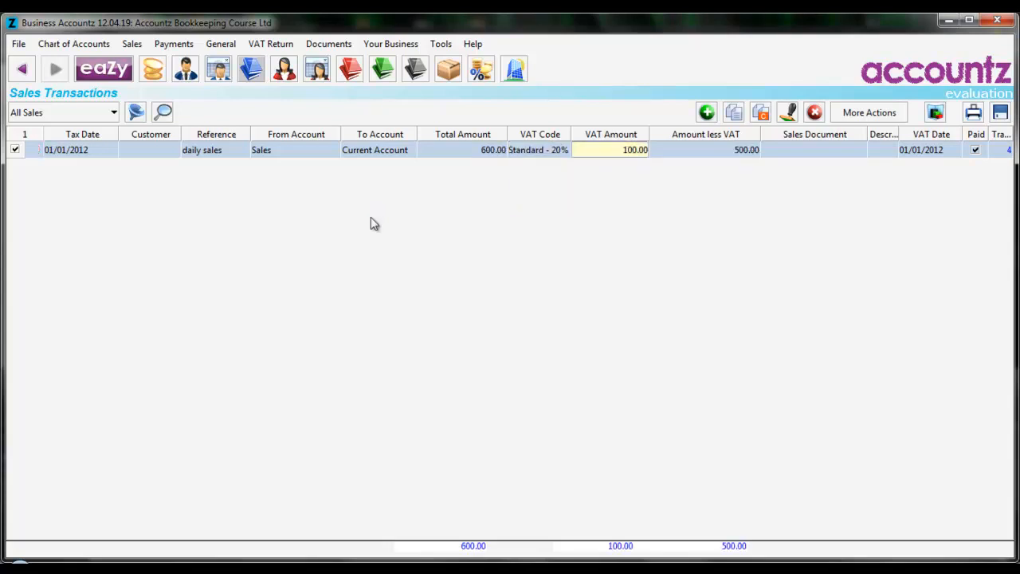
Clear the sale's VAT code to show the available codes and reselect Standard
click(547, 149)
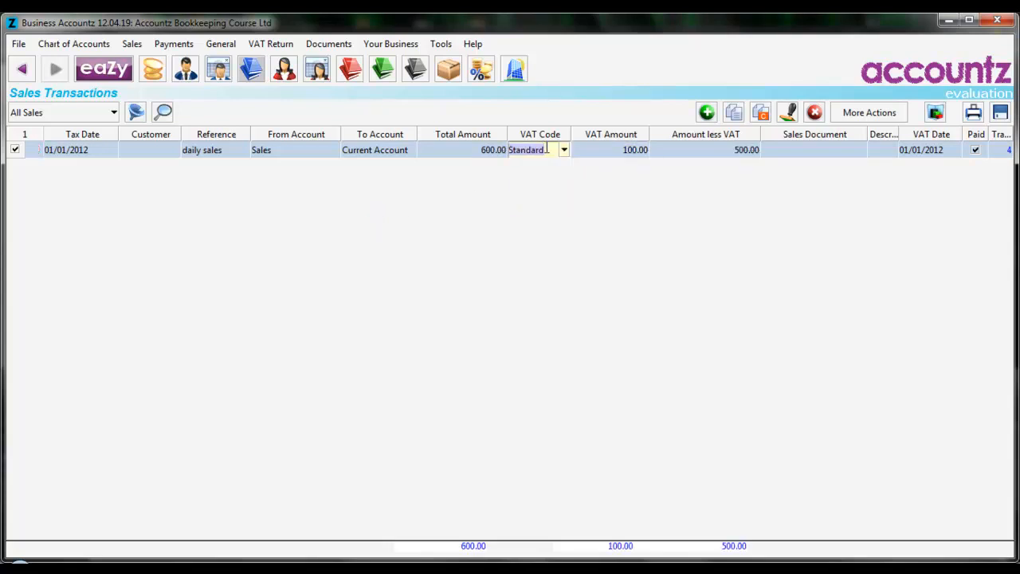
key(BackSpace)
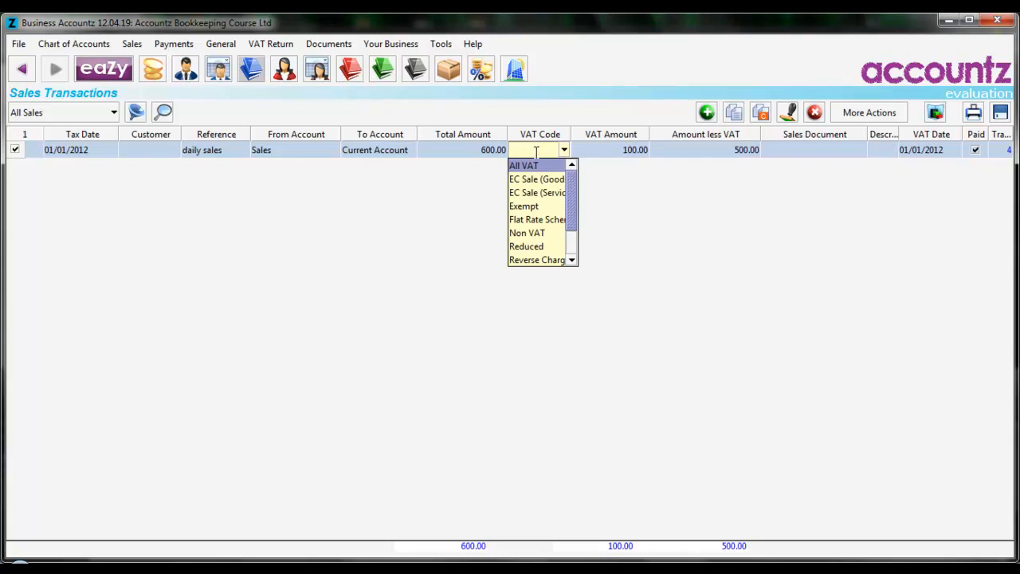
text(st)
key(Return)
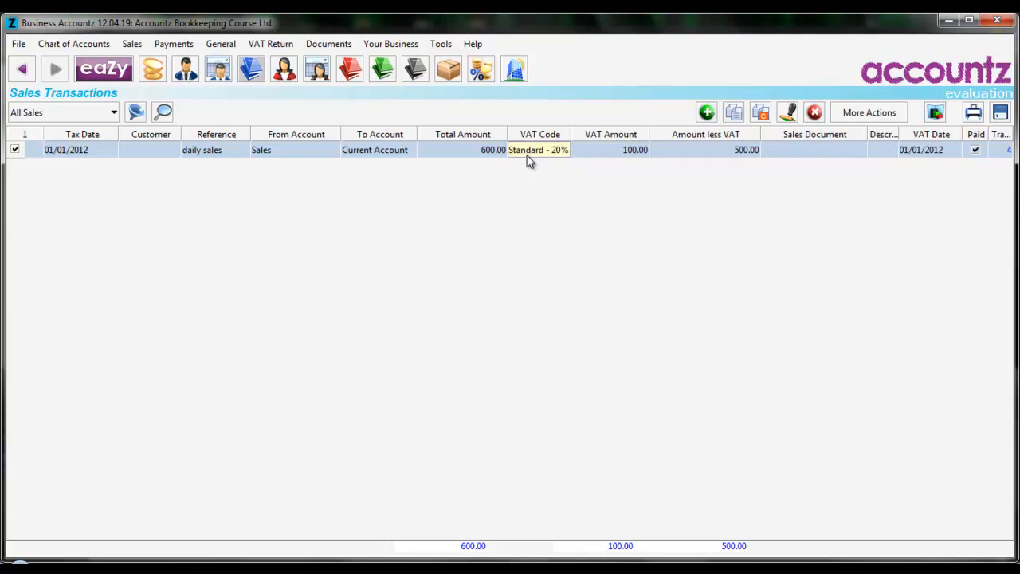
key(Tab)
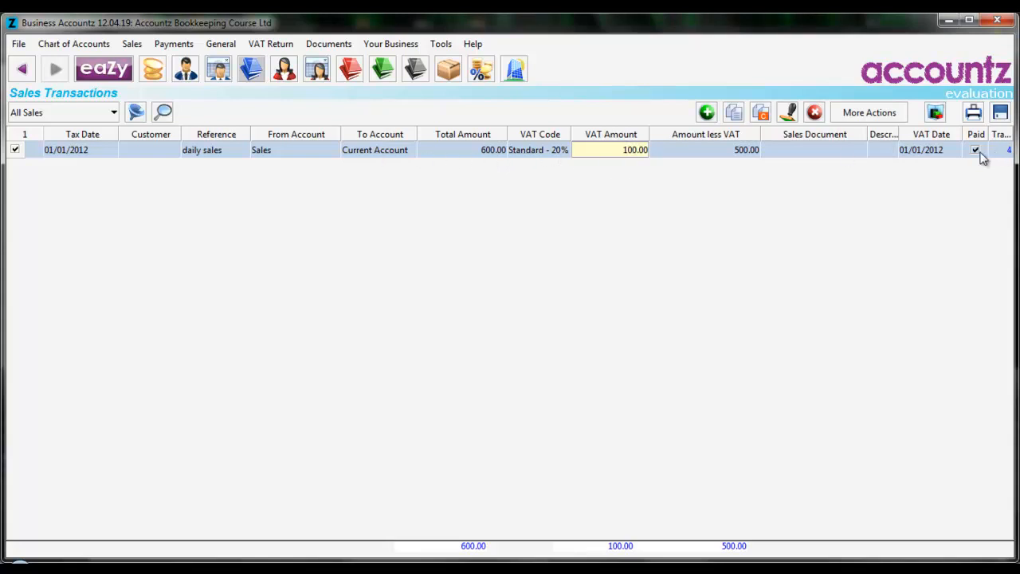
Change the sale's To Account to Invoices Unpaid and try to toggle its Paid status
click(399, 151)
text(in)
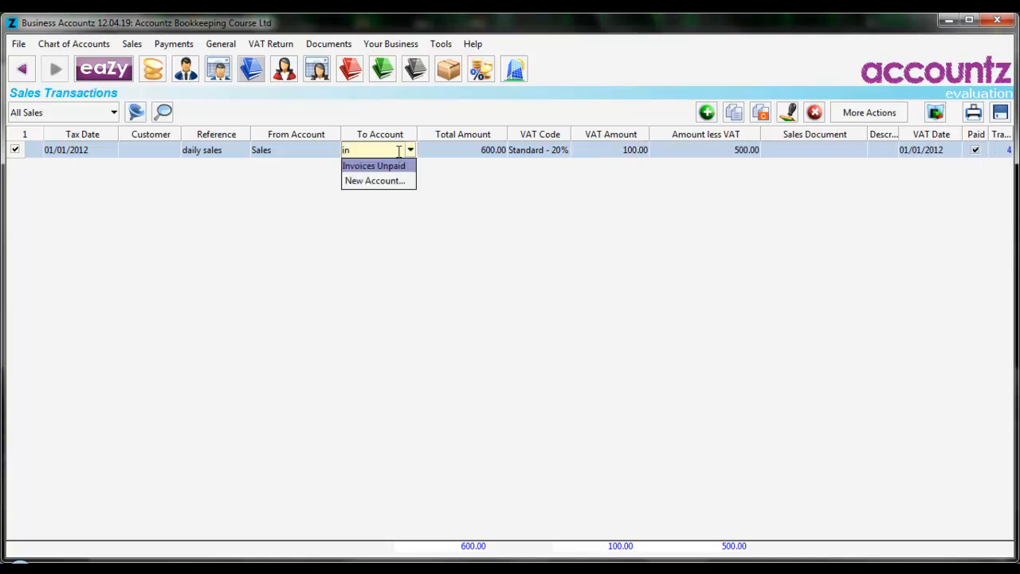
key(Tab)
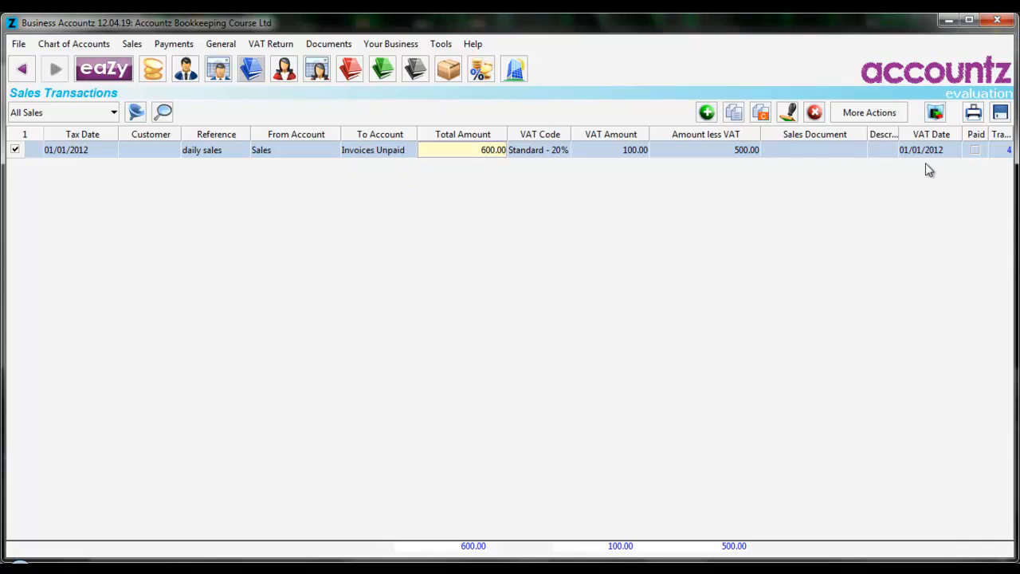
click(975, 151)
Set the sale's To Account back to Current Account and leave the Sales Document field empty
click(395, 149)
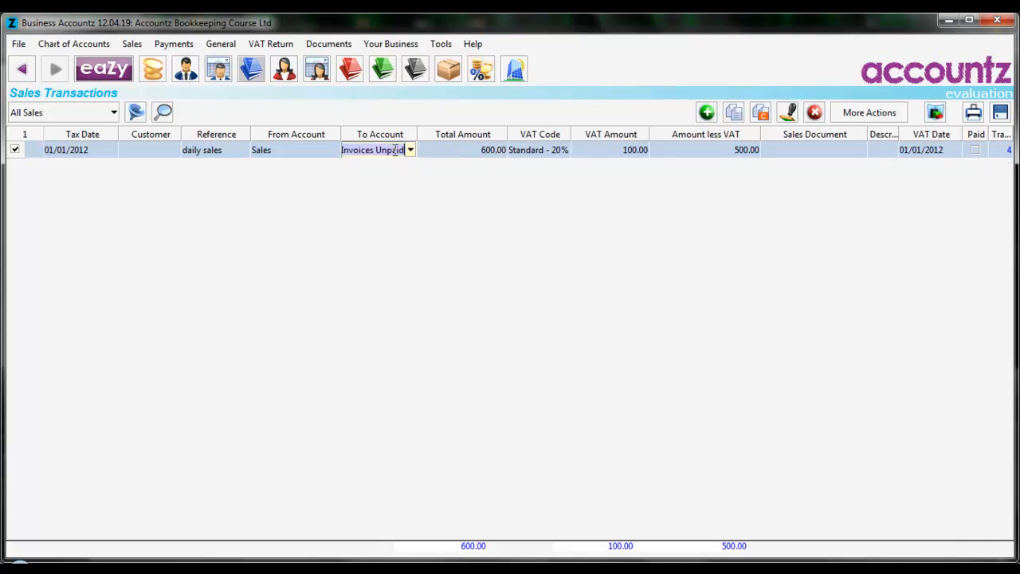
text(b)
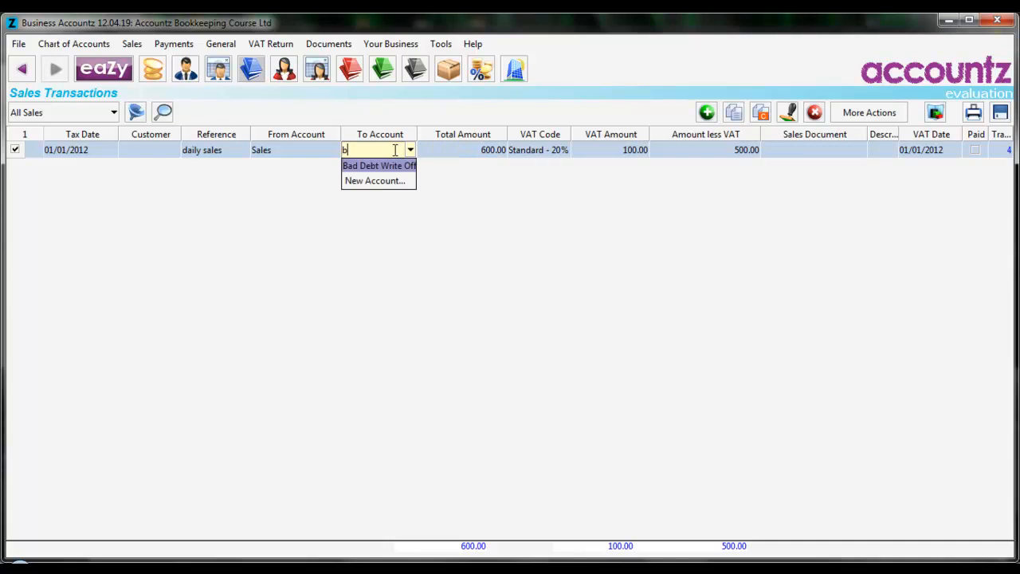
text(u)
key(Tab)
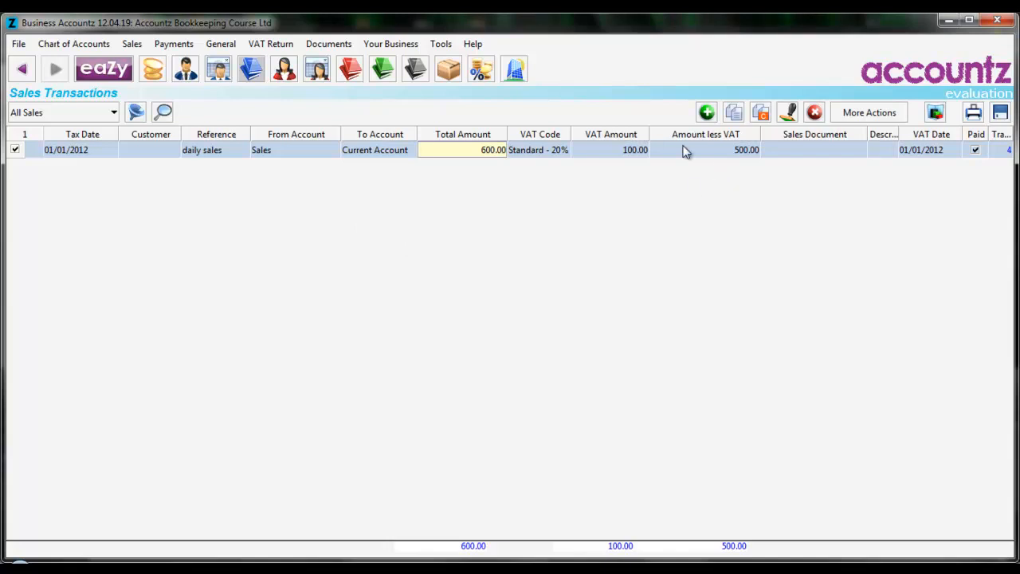
click(827, 157)
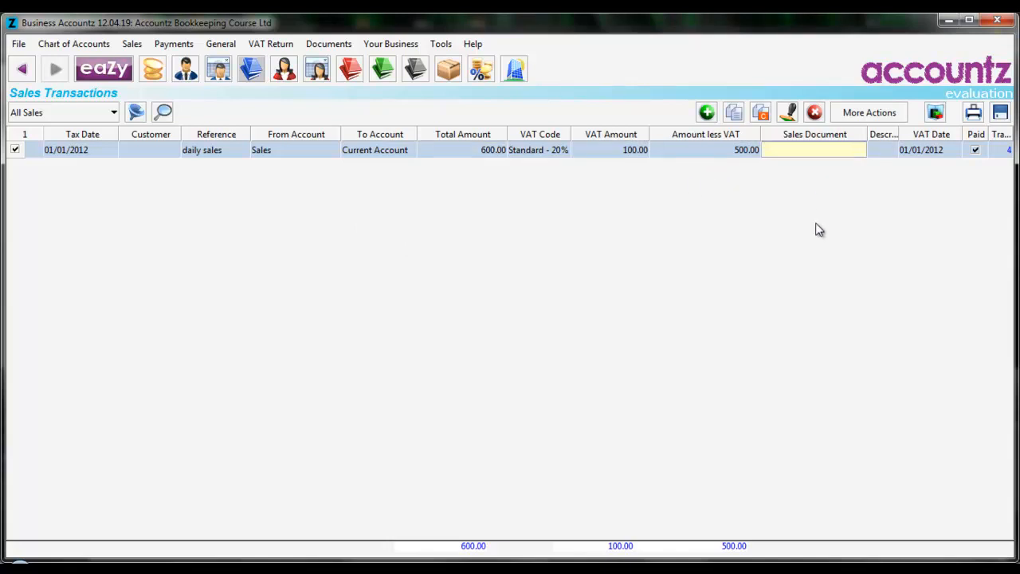